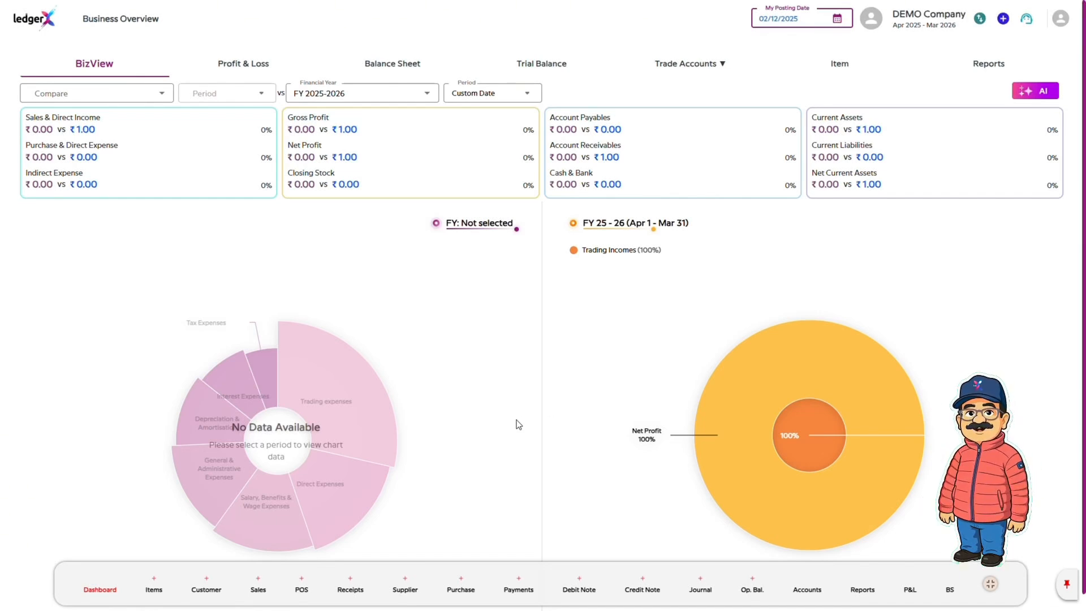
# Step: Start a new receipt voucher received by bank and set its receipt date to today, 27-01-2026
pyautogui.click(356, 589)
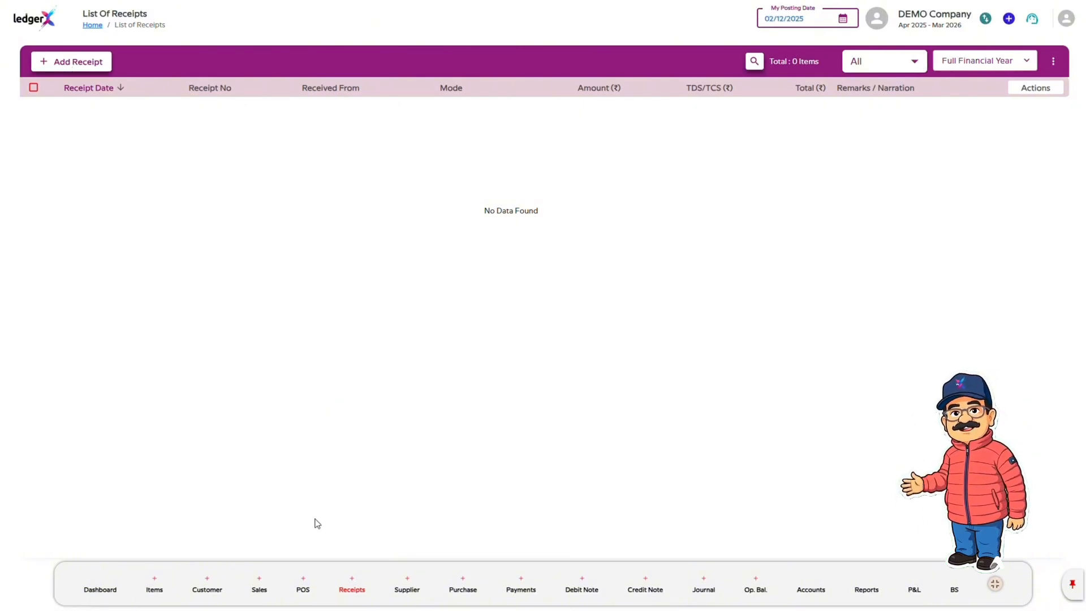
pyautogui.click(352, 580)
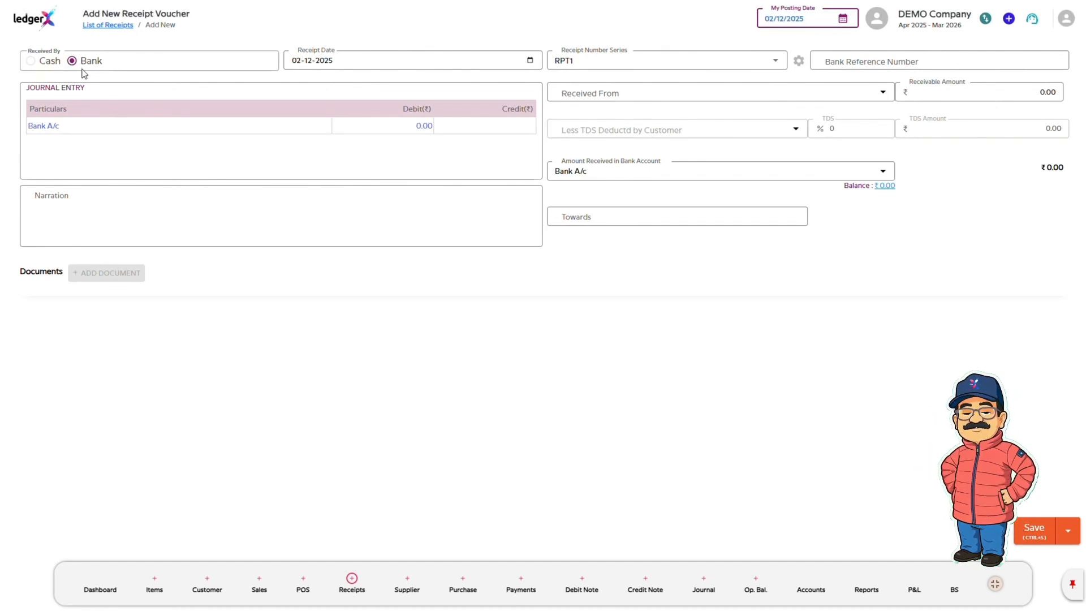
pyautogui.click(529, 63)
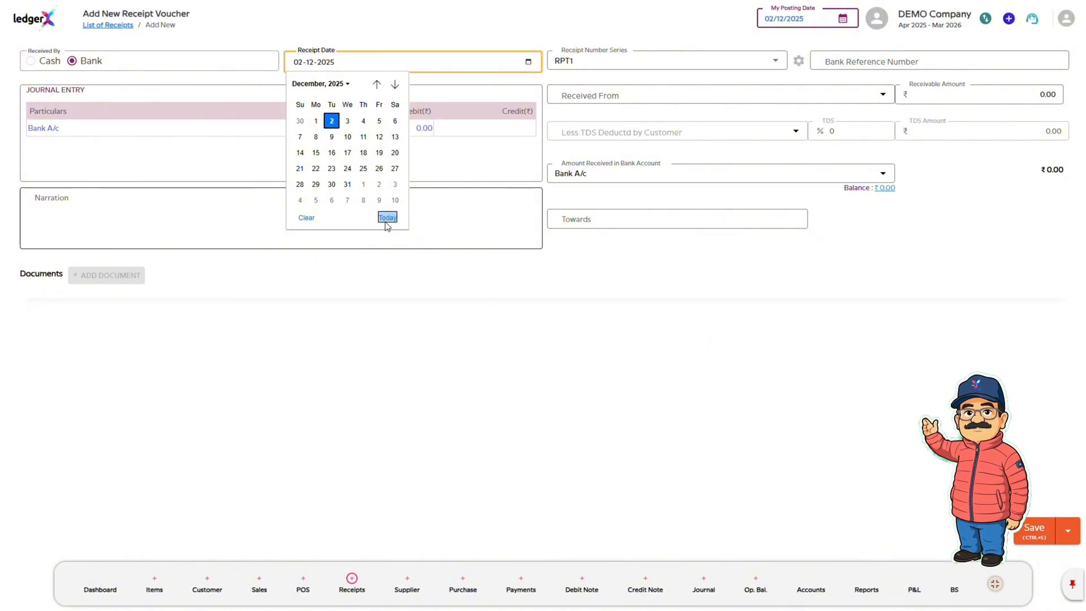
pyautogui.click(386, 221)
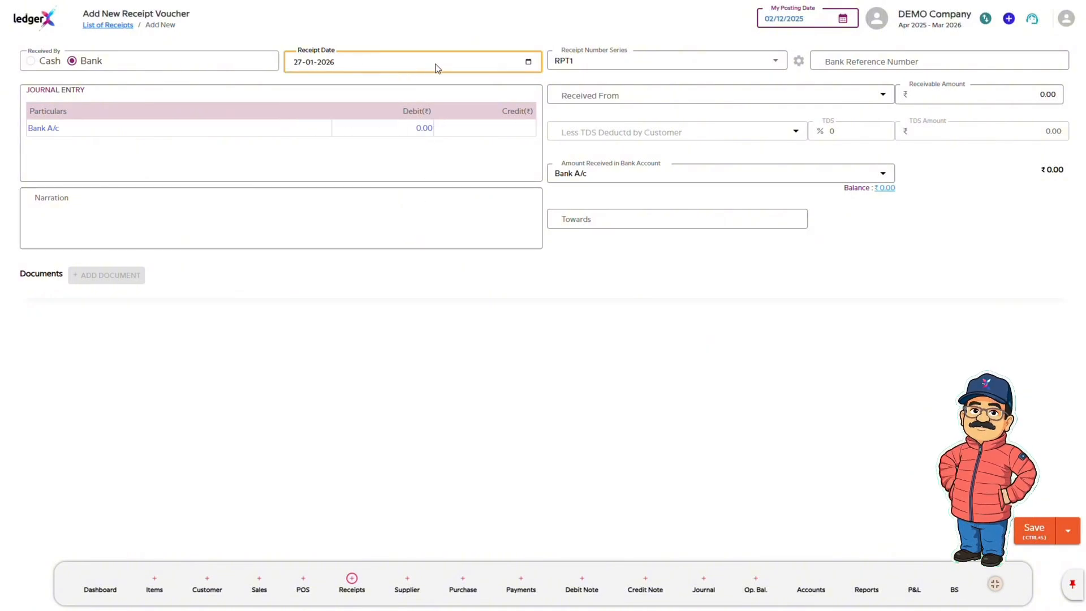
# Step: Try to switch the receipt number series mode to manual entry in the receipt settings
pyautogui.click(629, 63)
pyautogui.click(712, 74)
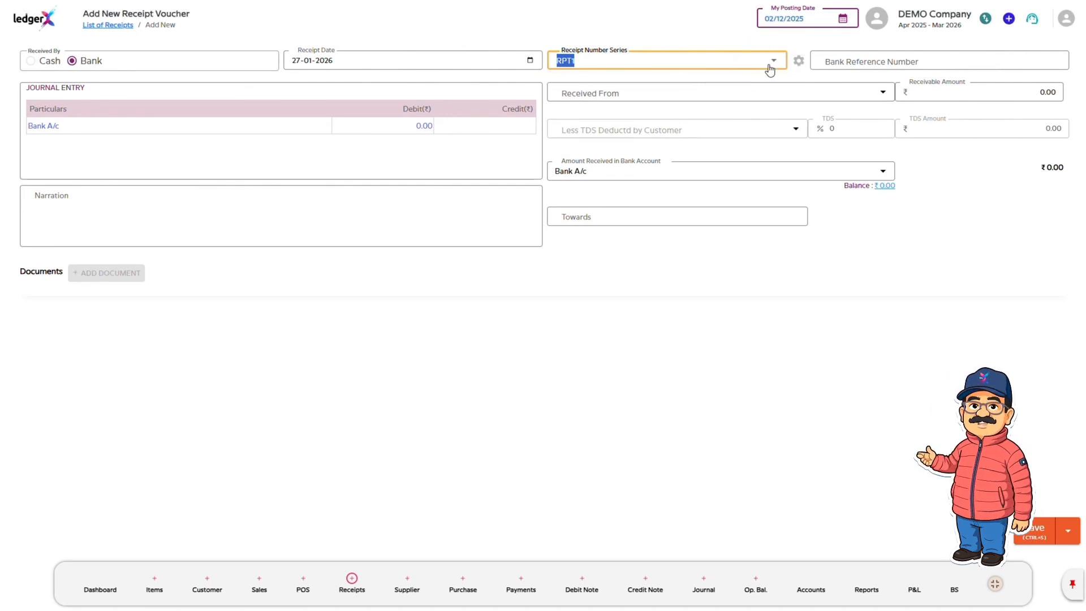
pyautogui.click(799, 62)
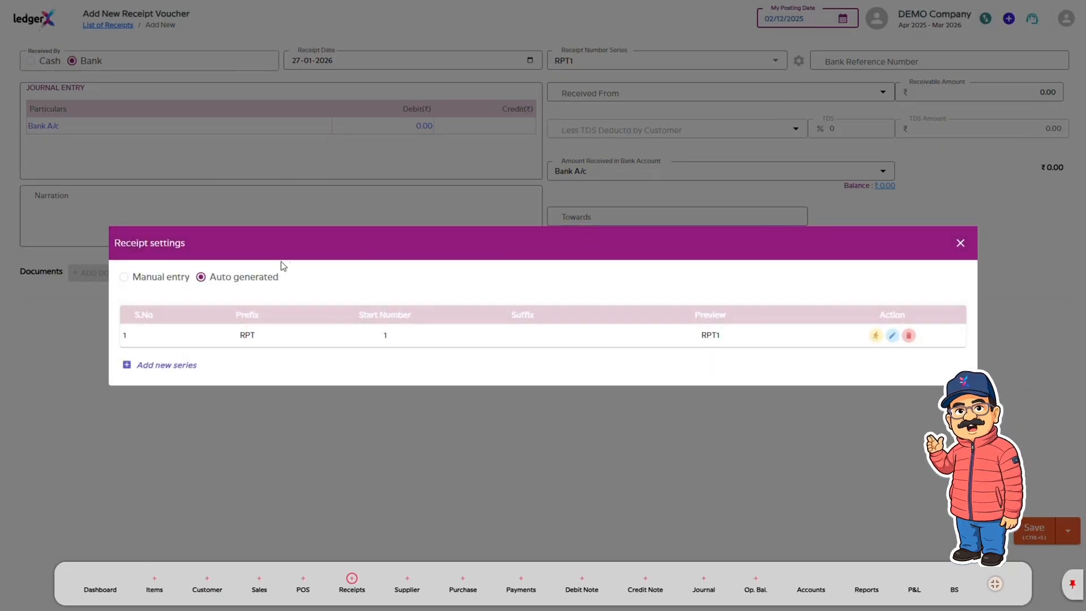
pyautogui.click(155, 277)
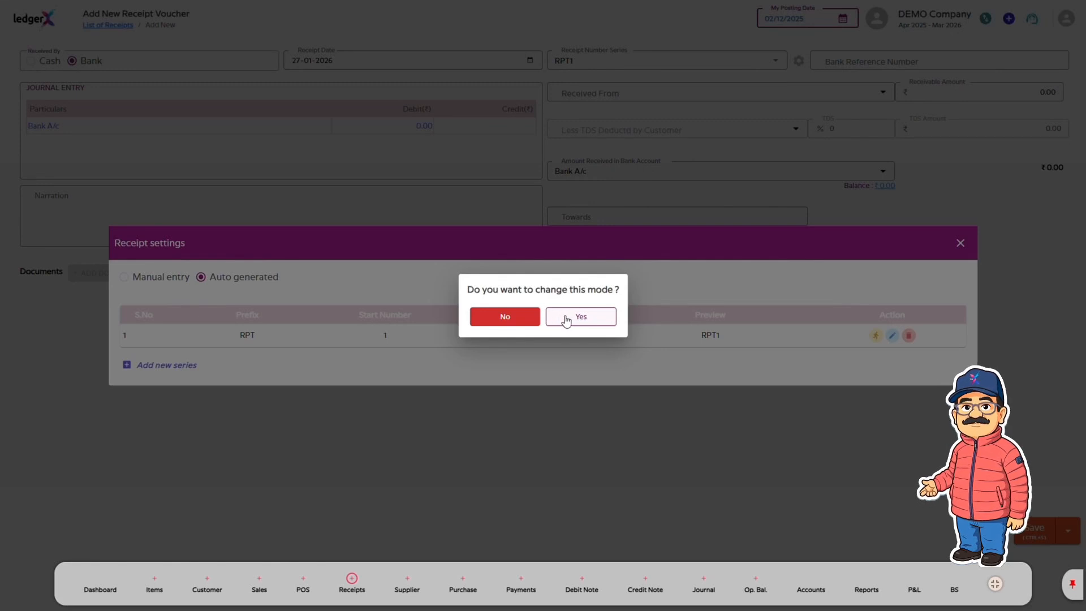
pyautogui.click(509, 317)
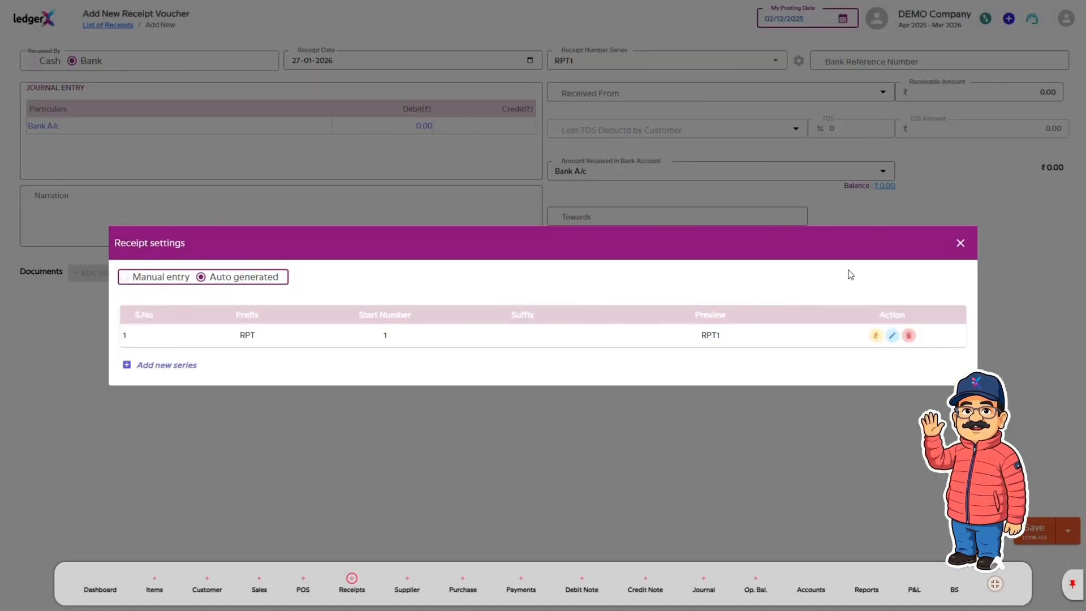
pyautogui.click(960, 244)
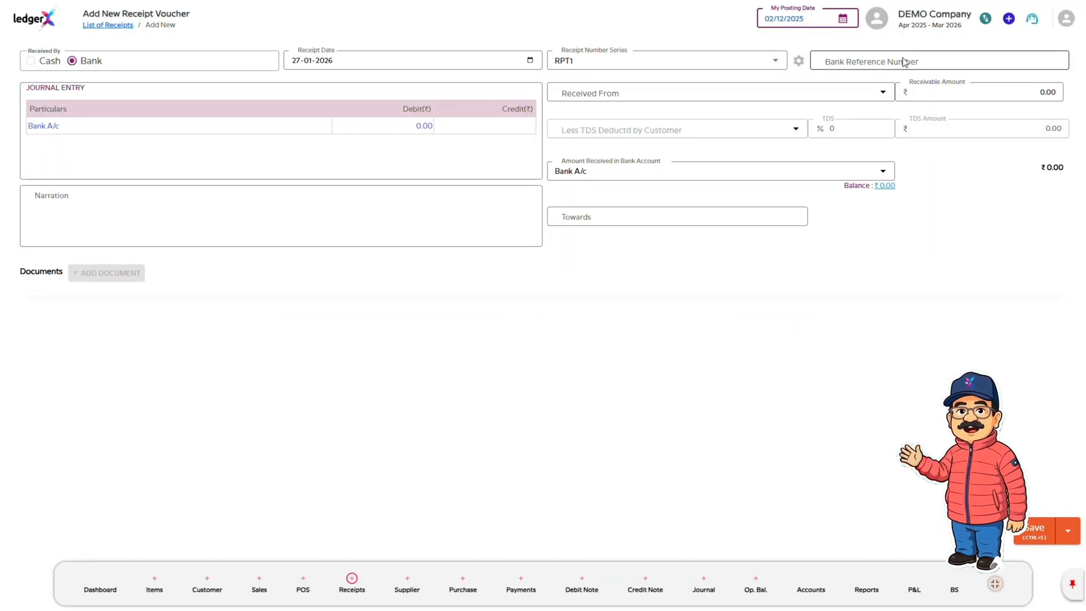
# Step: Fill in the bank reference number from a saved entry and choose Customer A as the received-from account
pyautogui.click(904, 61)
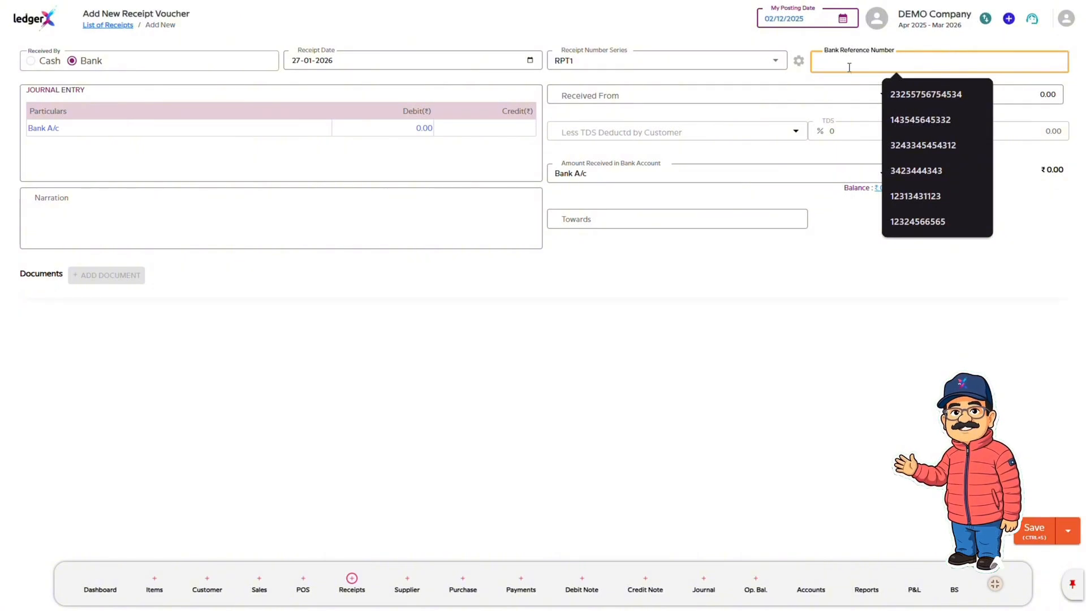
pyautogui.click(922, 145)
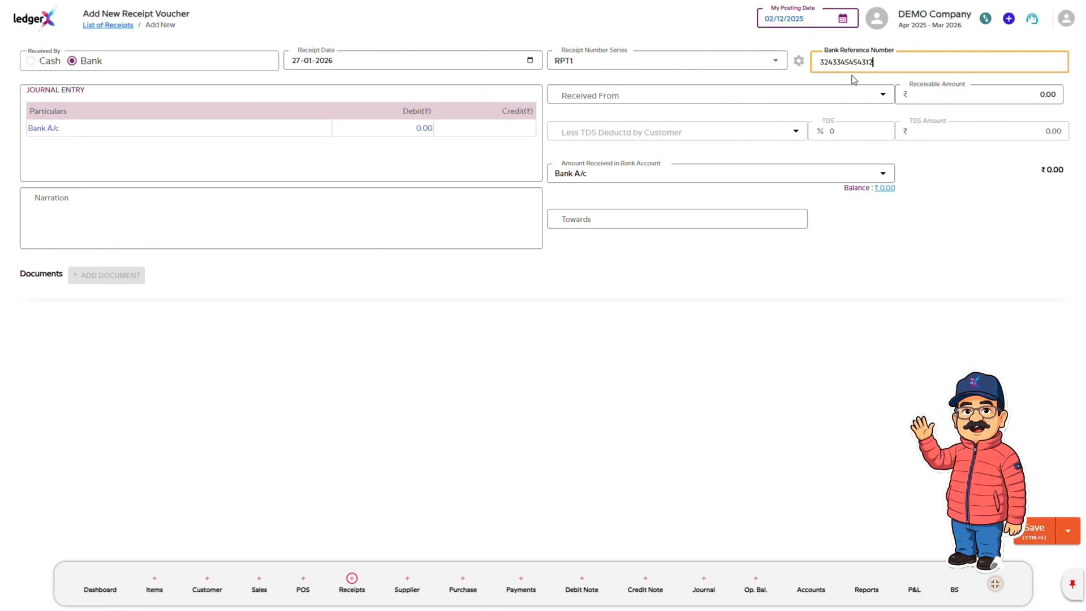
pyautogui.click(813, 96)
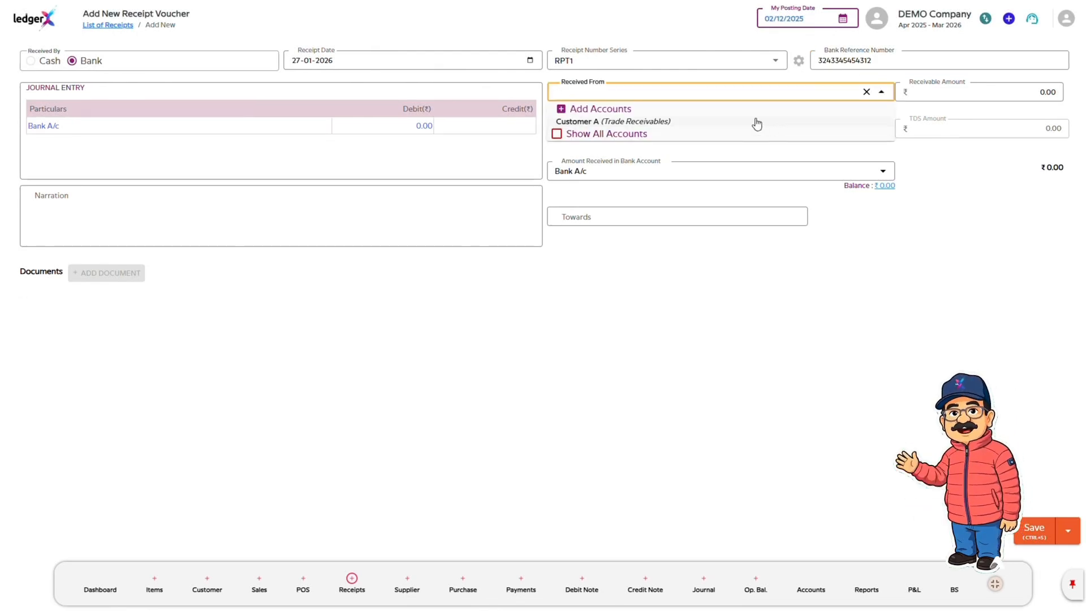
pyautogui.click(708, 122)
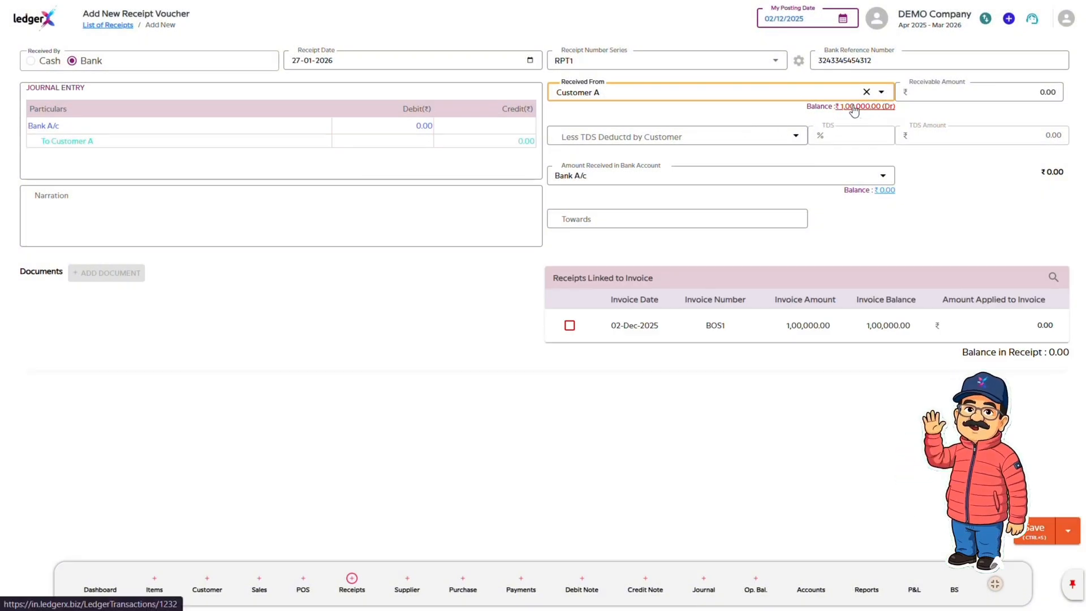
# Step: Set the receivable amount to 1,00,000 for the receipt from Customer A
pyautogui.click(948, 91)
pyautogui.write('1')
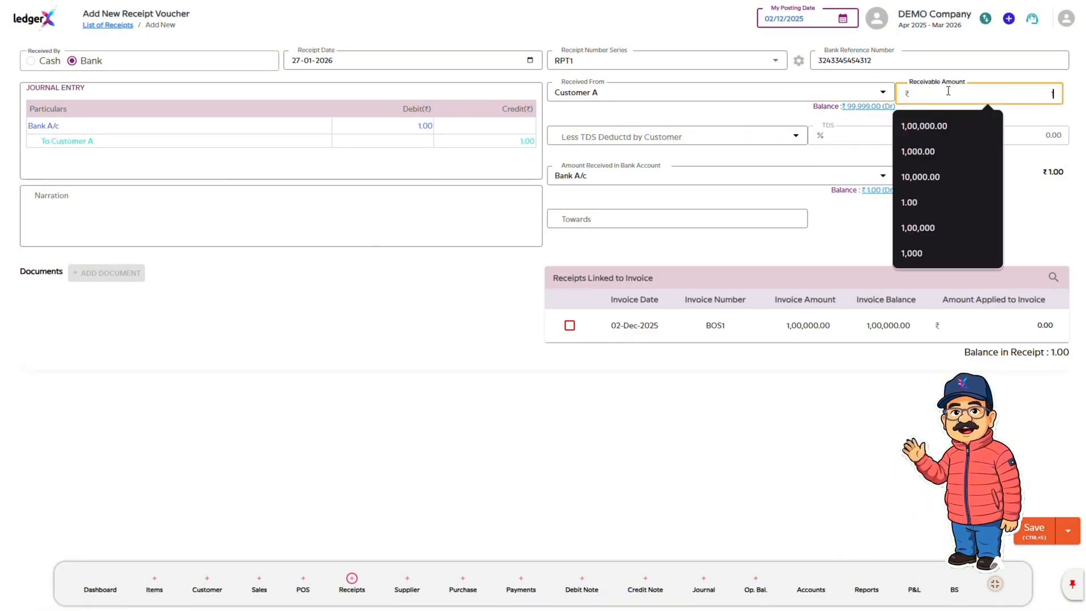
pyautogui.write(',00,000')
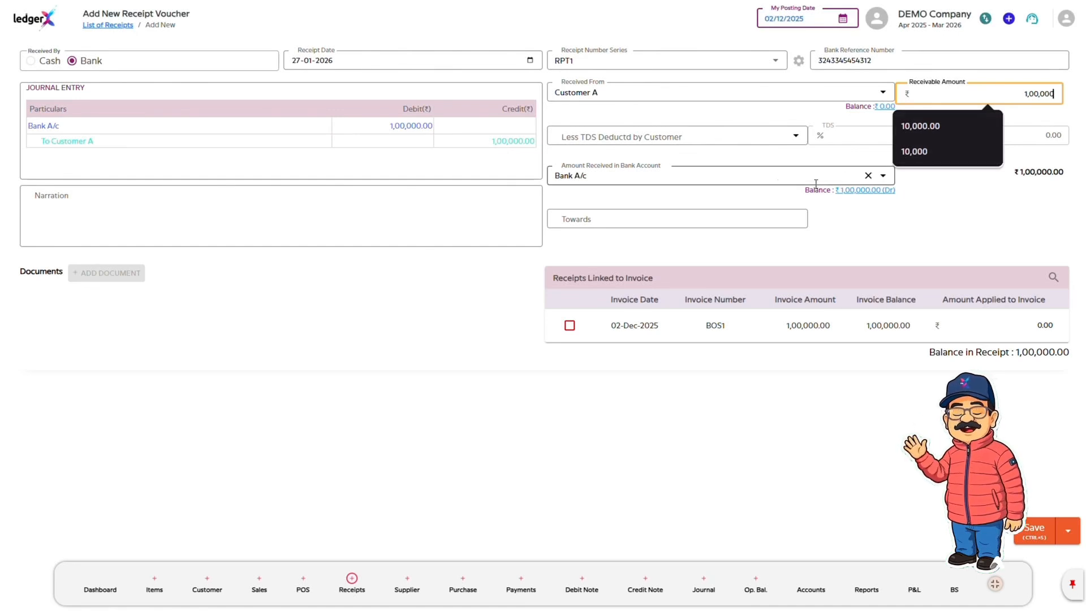
# Step: Apply the 194C customer TDS for sub-contractors, individuals and HUF (1%) and set Bank1 as the receiving bank account
pyautogui.click(775, 160)
pyautogui.click(740, 138)
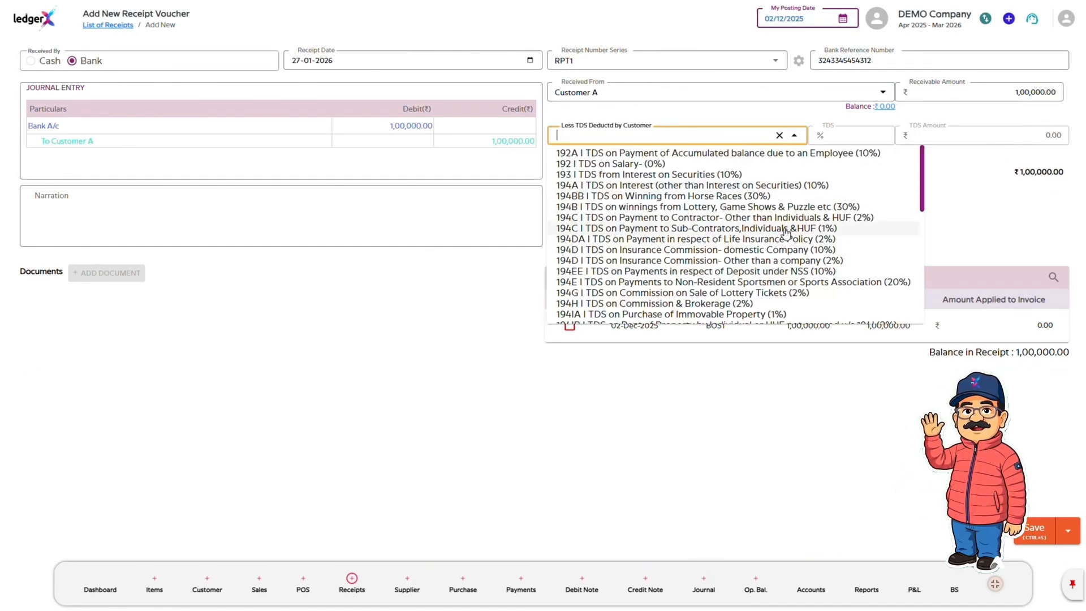
pyautogui.click(672, 228)
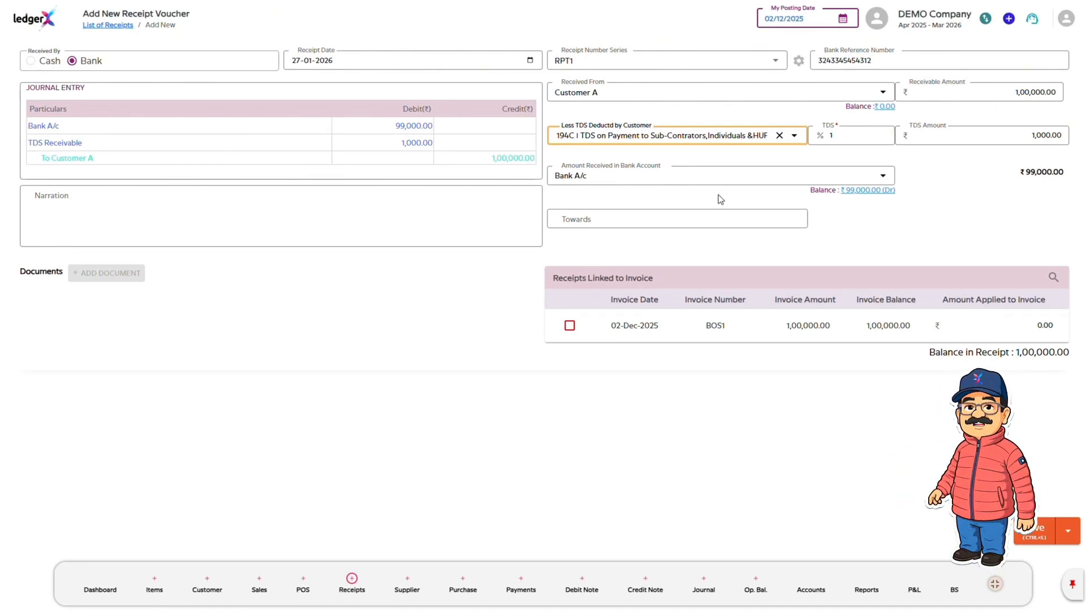
pyautogui.click(643, 182)
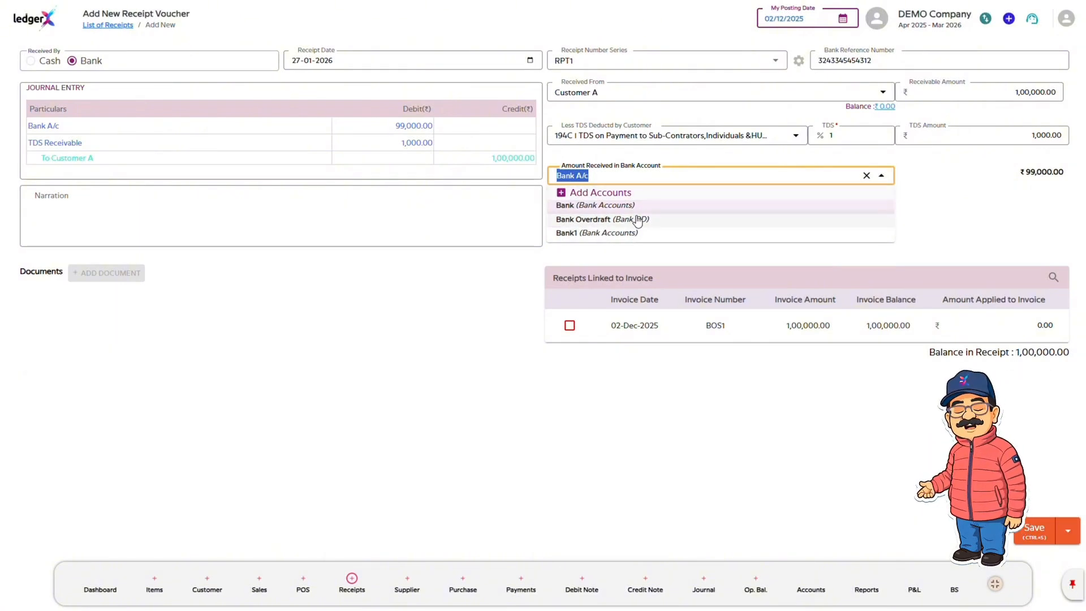
pyautogui.click(639, 232)
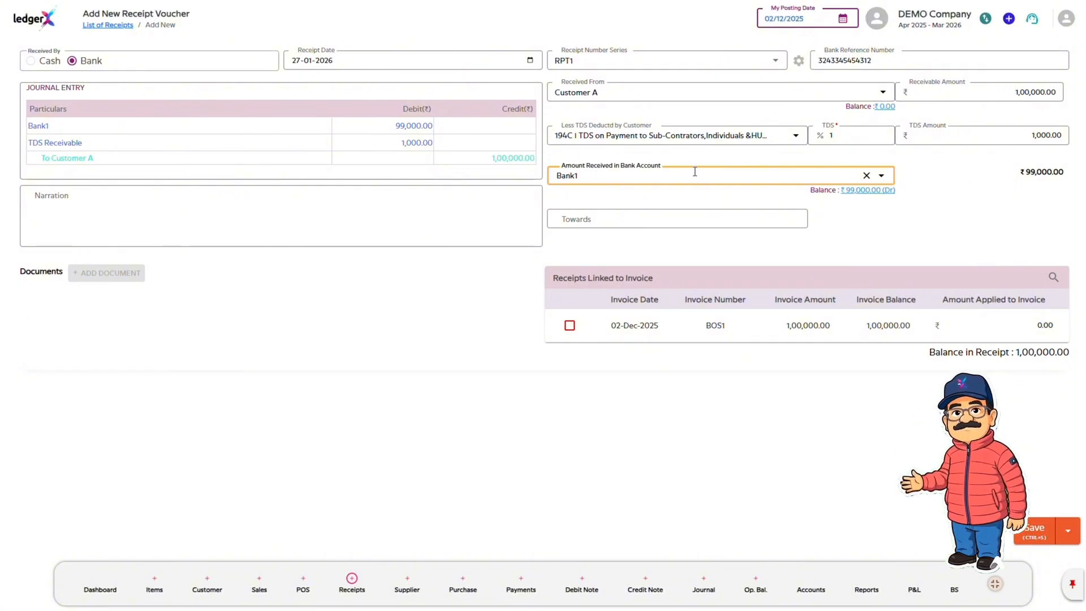
# Step: Discard the suggested value 100.00 for the Towards field and leave the narration blank
pyautogui.click(475, 213)
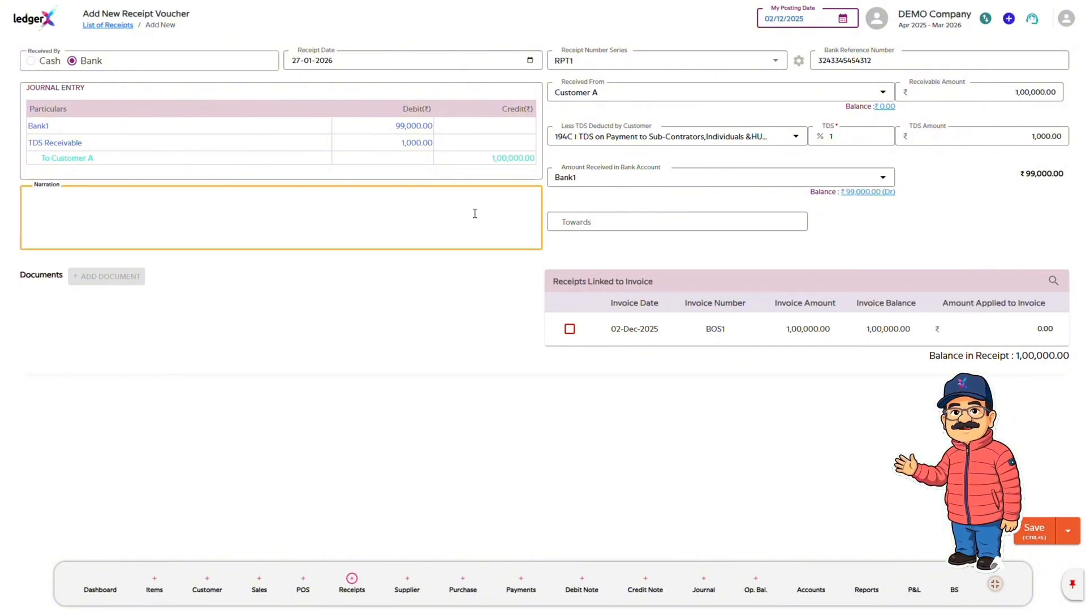
pyautogui.click(582, 223)
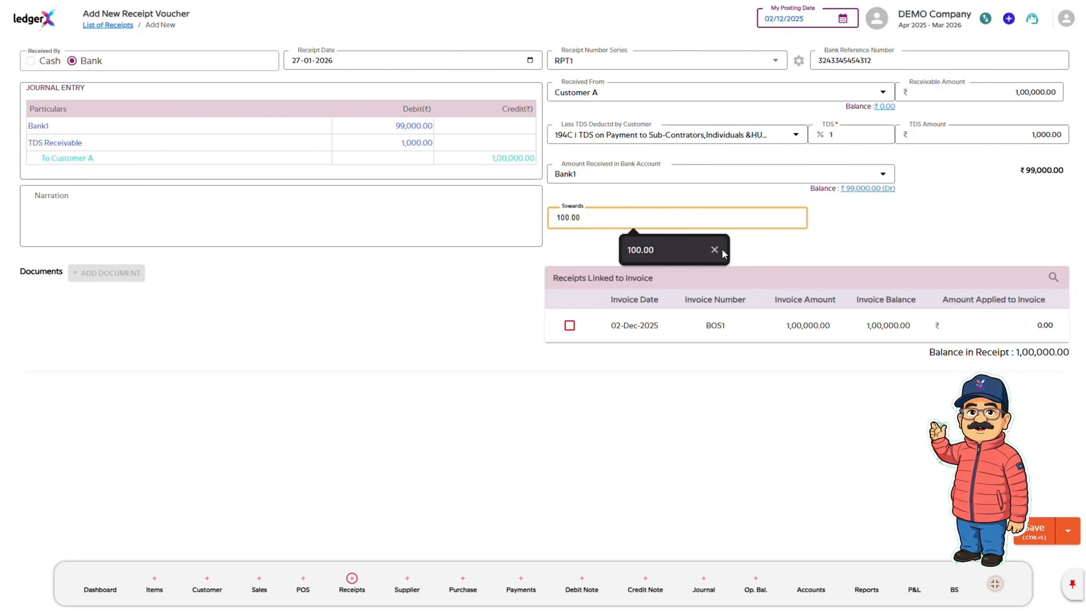
pyautogui.click(718, 250)
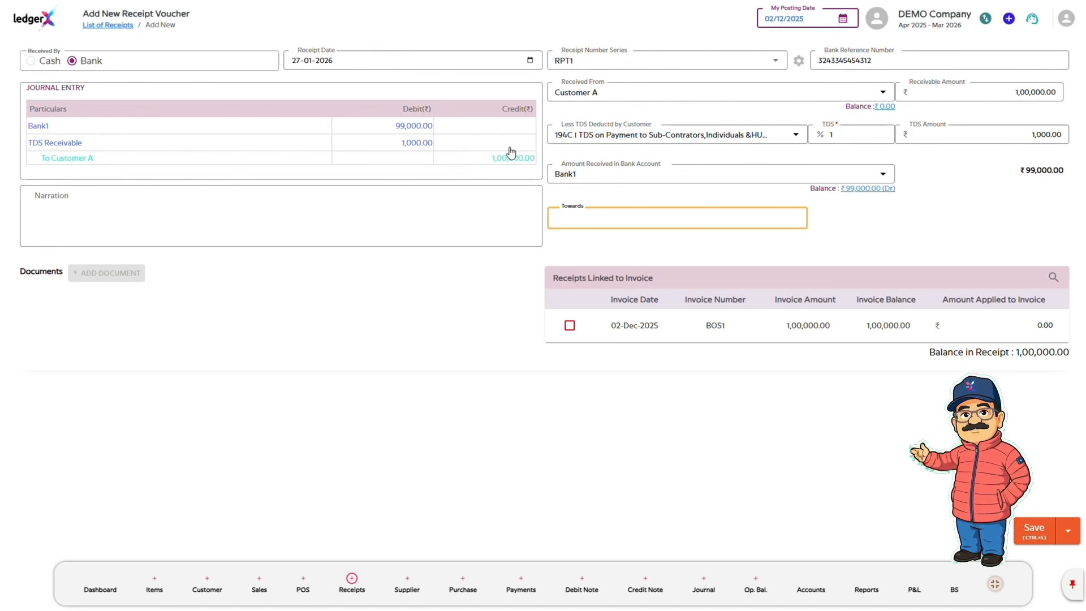
pyautogui.click(467, 28)
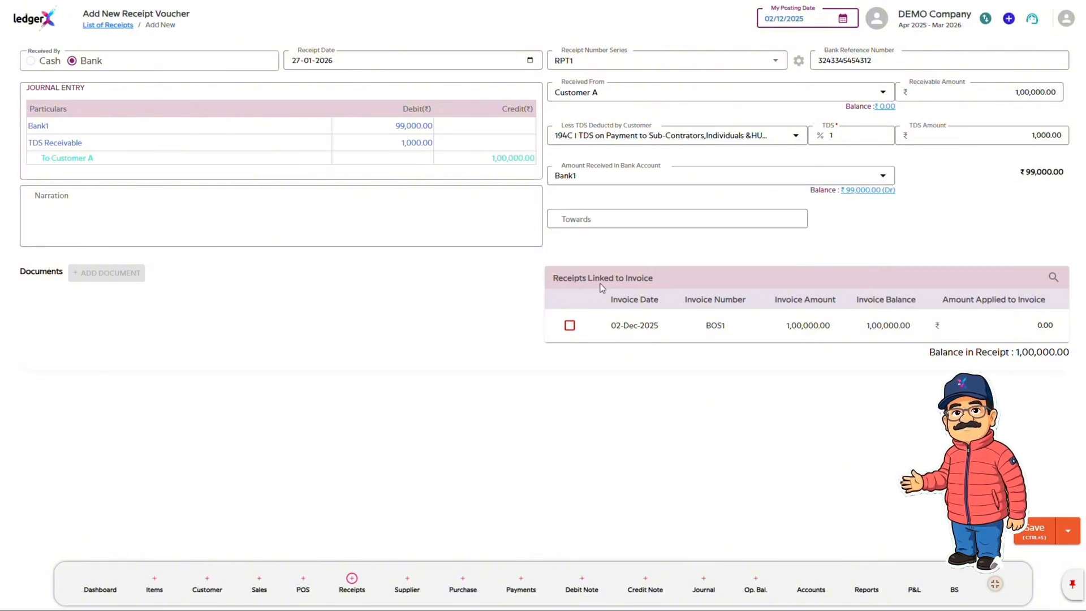
# Step: Save the receipt voucher with the 02-Dec-2025 invoice left unlinked
pyautogui.click(569, 325)
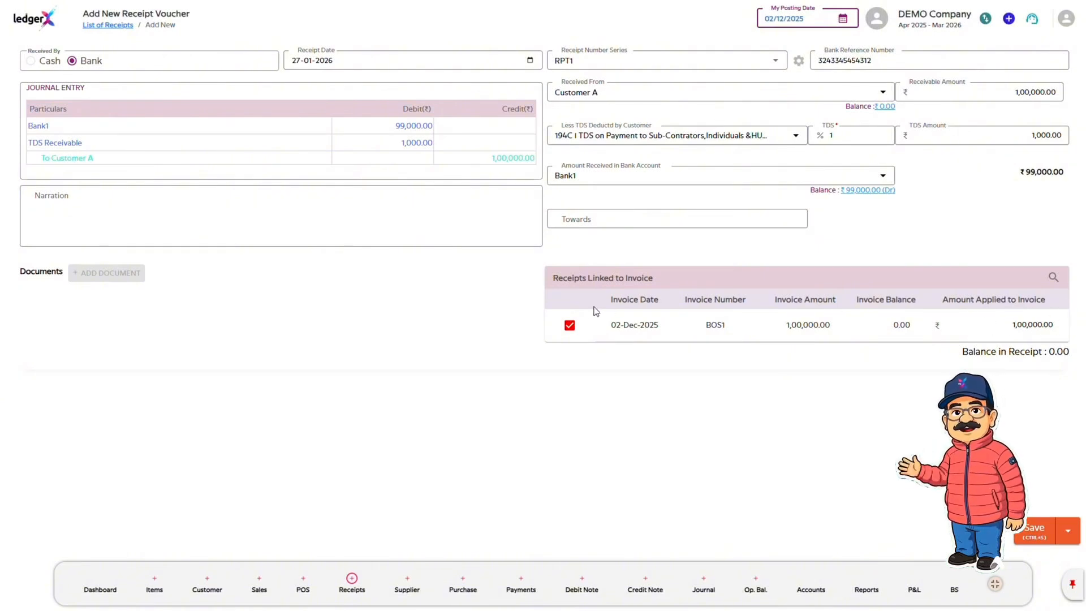
pyautogui.click(570, 325)
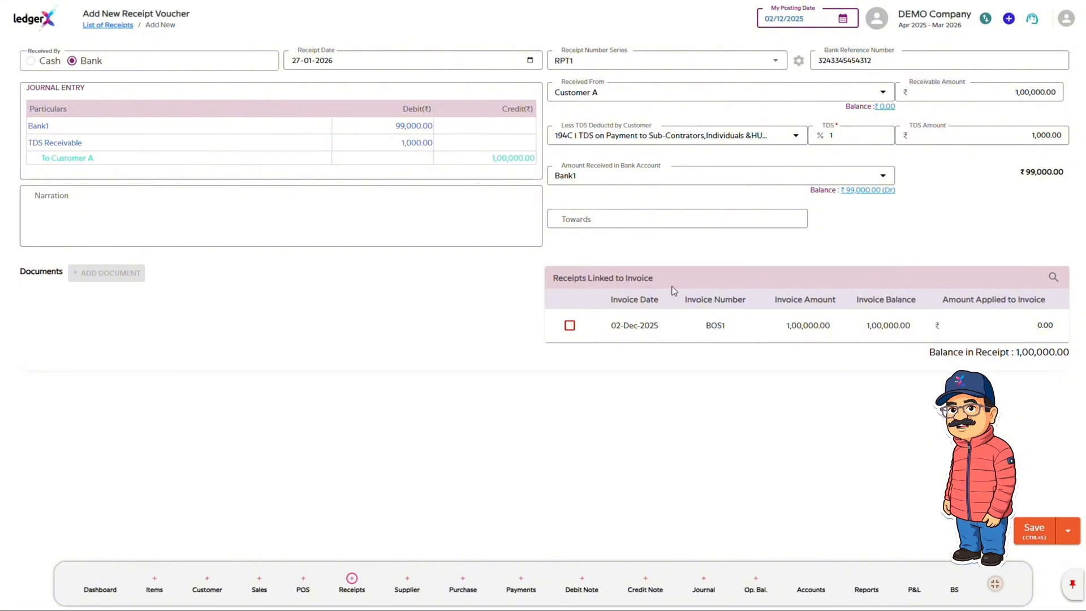
pyautogui.click(1030, 532)
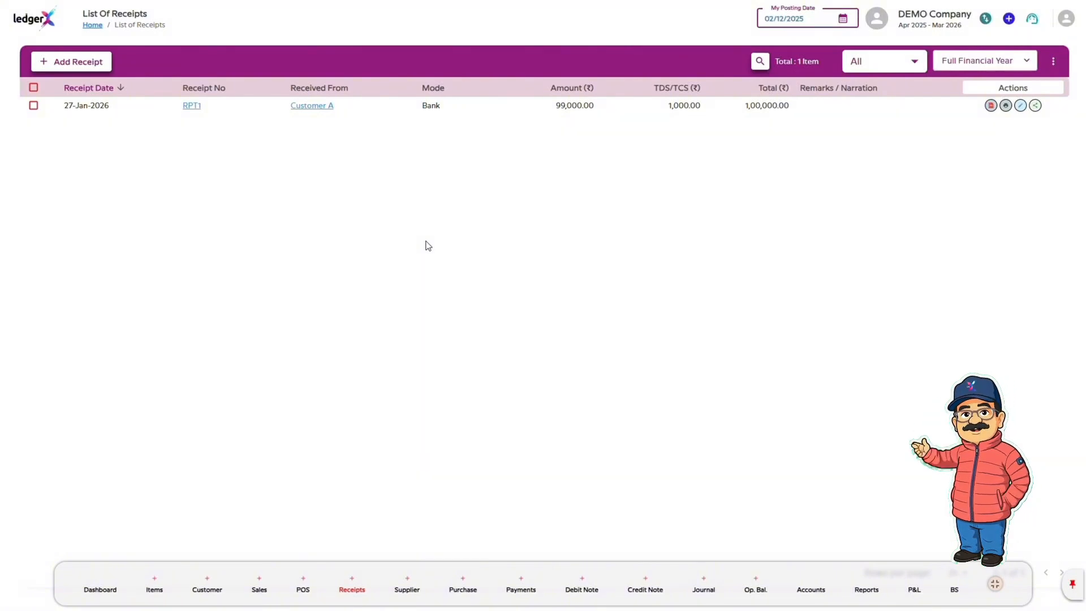
# Step: Open the saved receipt from Customer A, view its additional actions, and return to the list of receipts
pyautogui.click(494, 107)
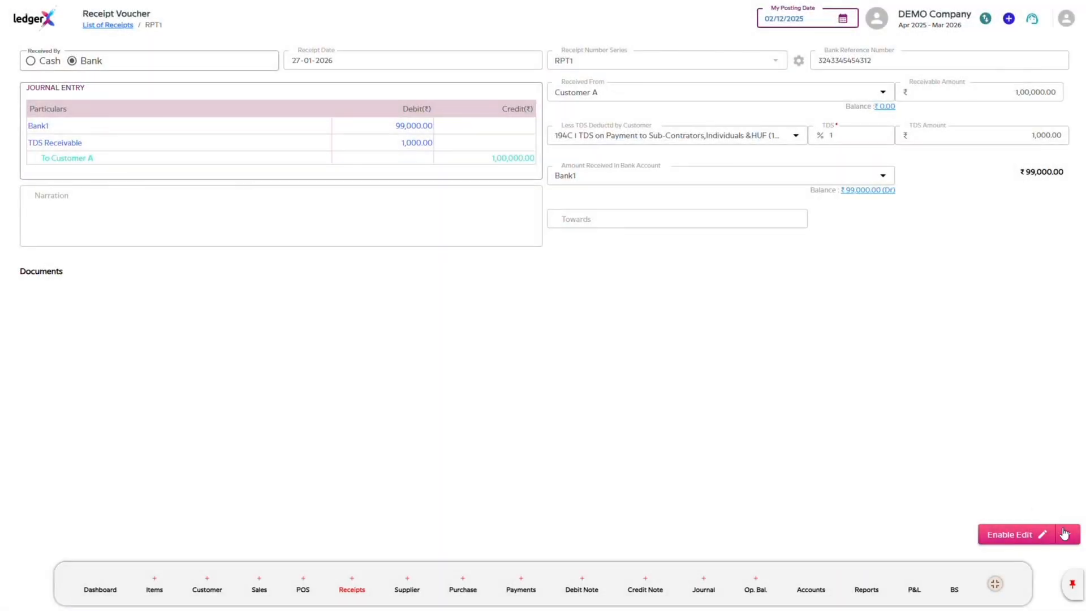
pyautogui.click(1064, 533)
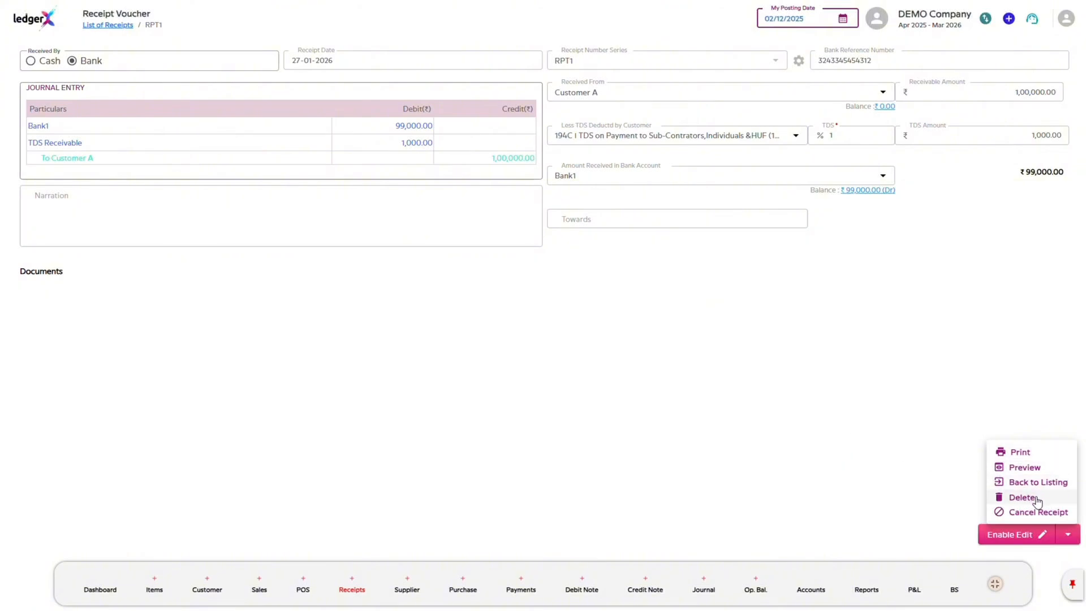
pyautogui.click(353, 591)
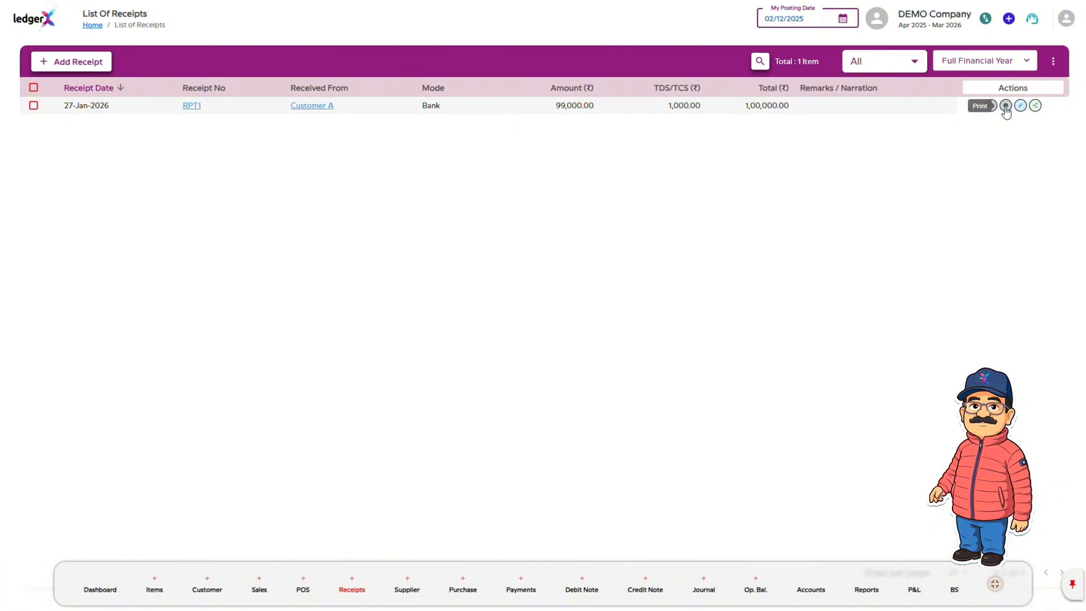
# Step: View the sharing options for Customer A's receipt and the column search filters of the receipts list
pyautogui.click(1034, 106)
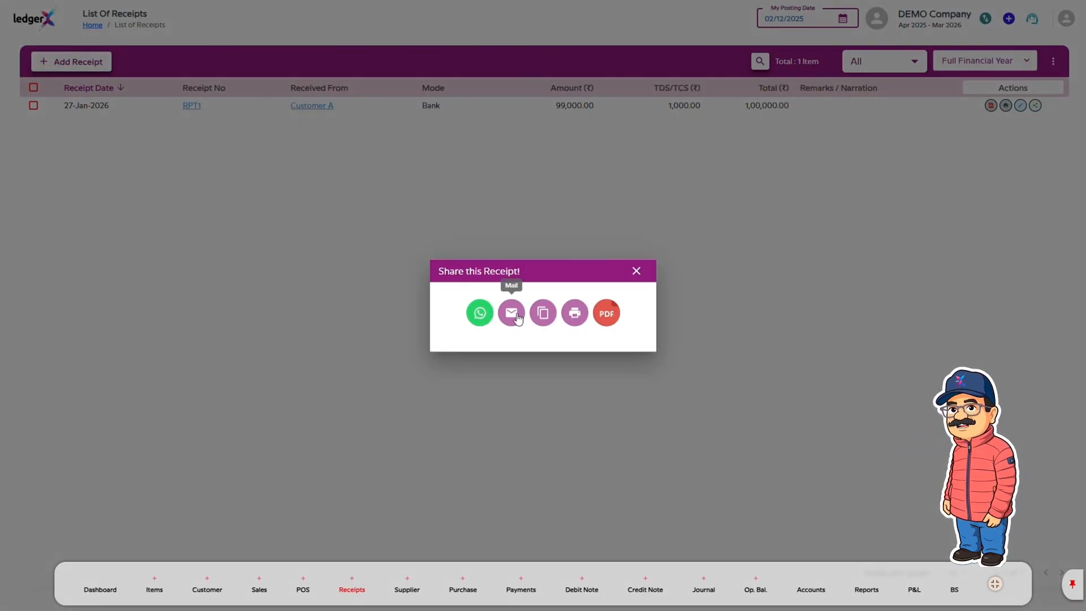
pyautogui.click(636, 271)
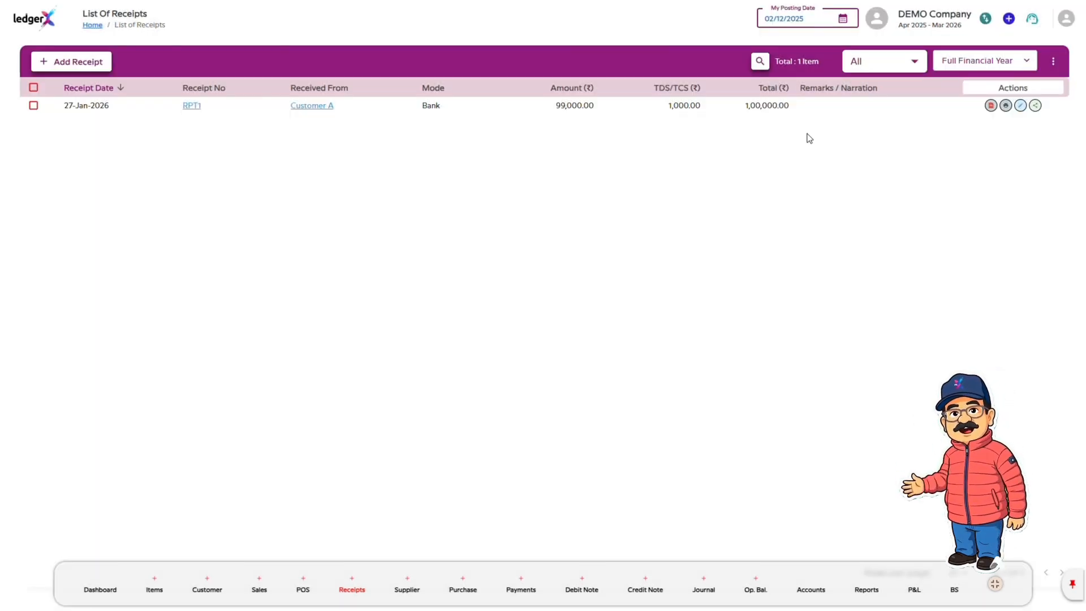
pyautogui.click(760, 61)
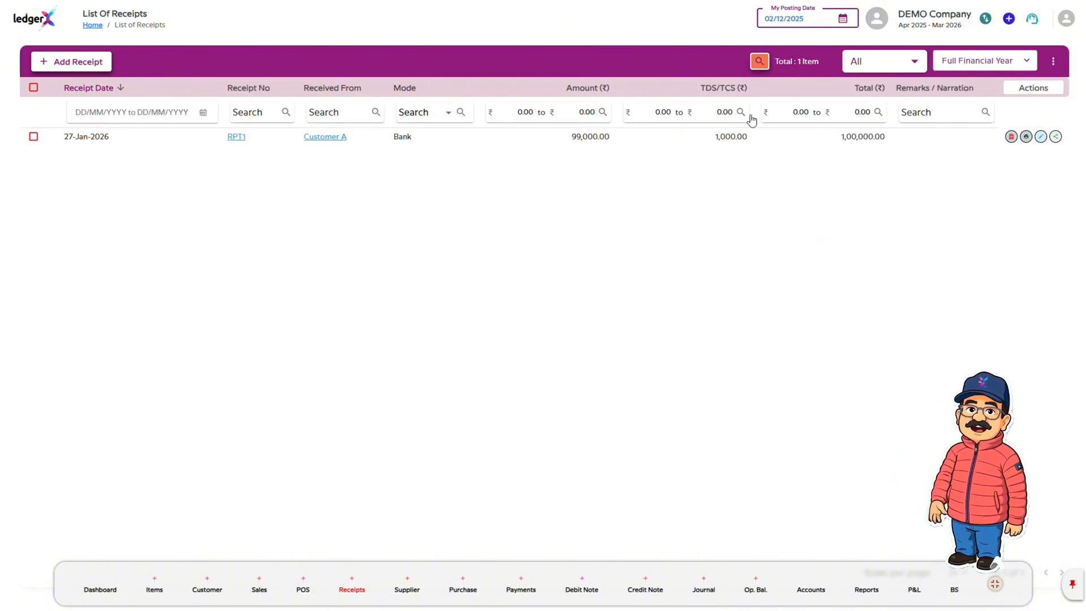
pyautogui.click(759, 61)
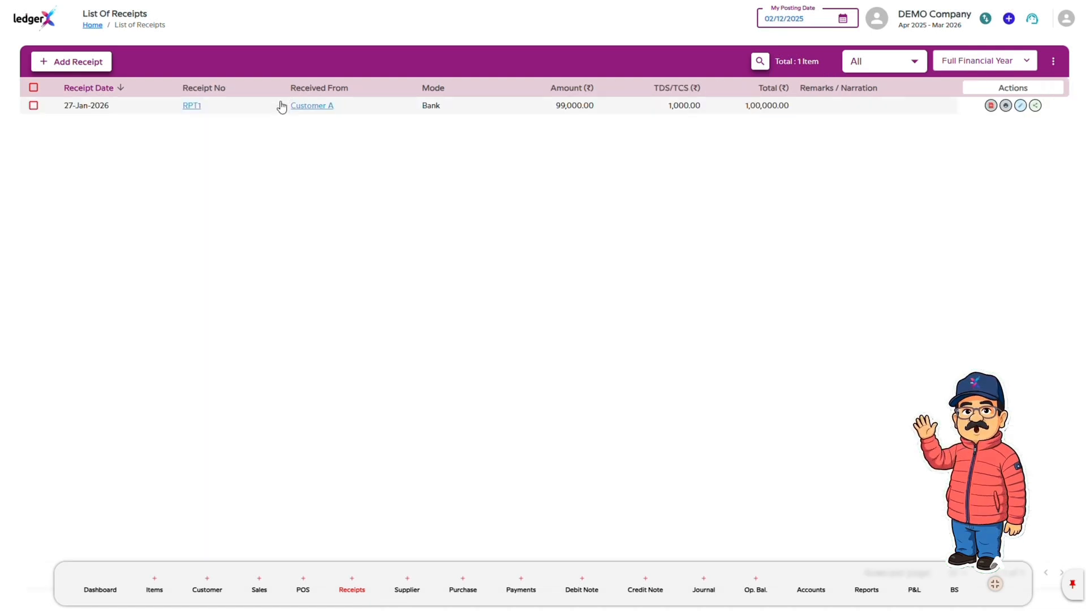
# Step: Sort the list of receipts by receipt number in descending order
pyautogui.click(209, 90)
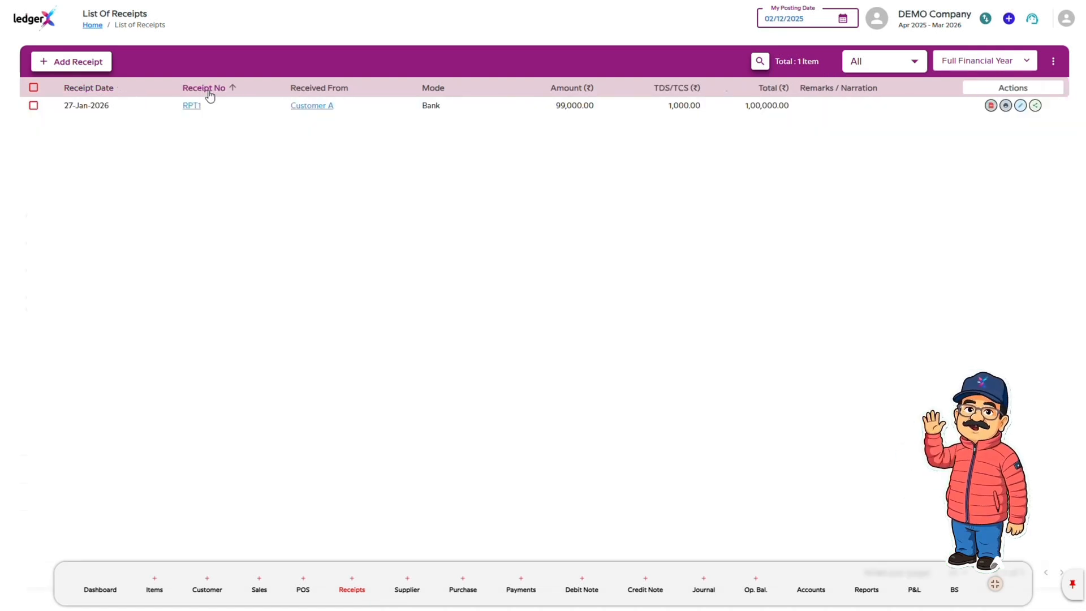
pyautogui.click(209, 91)
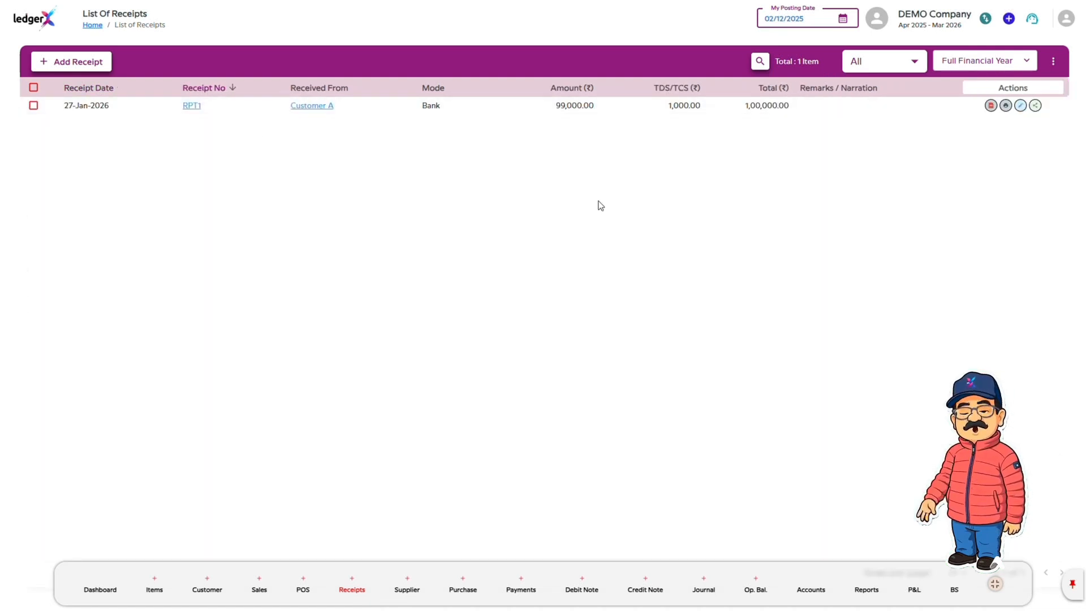
# Step: View the status filter options of the receipts list and leave the filter set to All
pyautogui.click(907, 67)
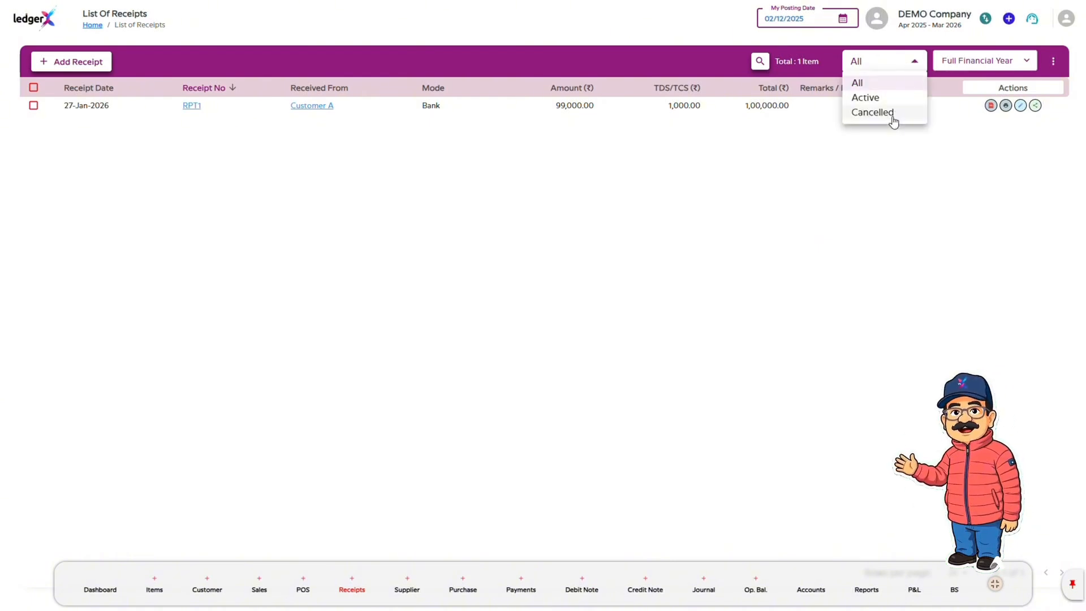
pyautogui.click(916, 145)
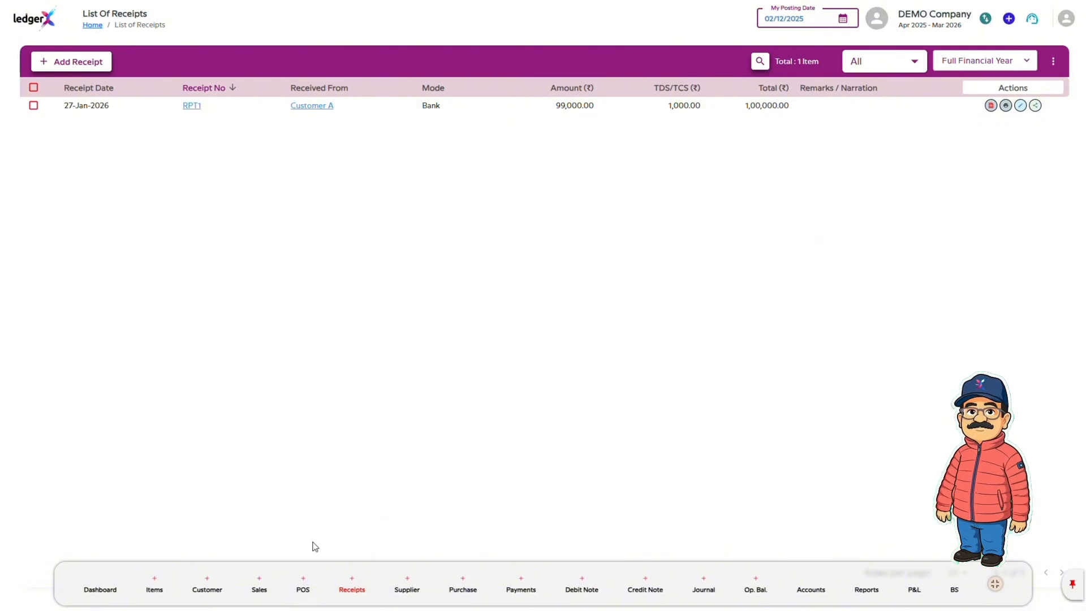
# Step: Open a new receipt voucher from Customer A's unpaid sales invoice, and leave it unsaved for the dashboard
pyautogui.click(261, 588)
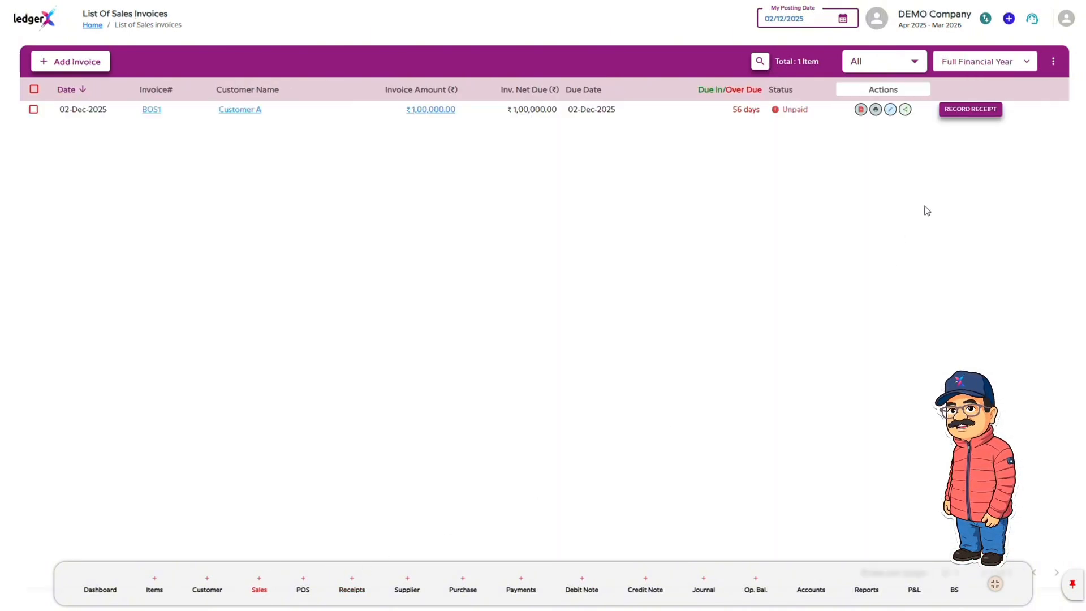
pyautogui.click(963, 111)
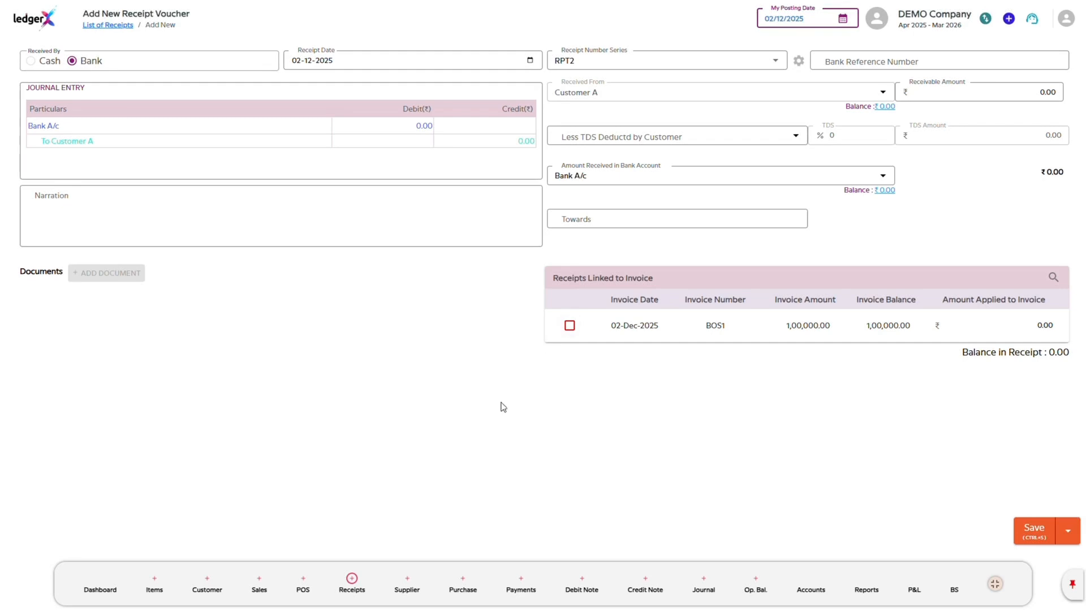
pyautogui.click(114, 596)
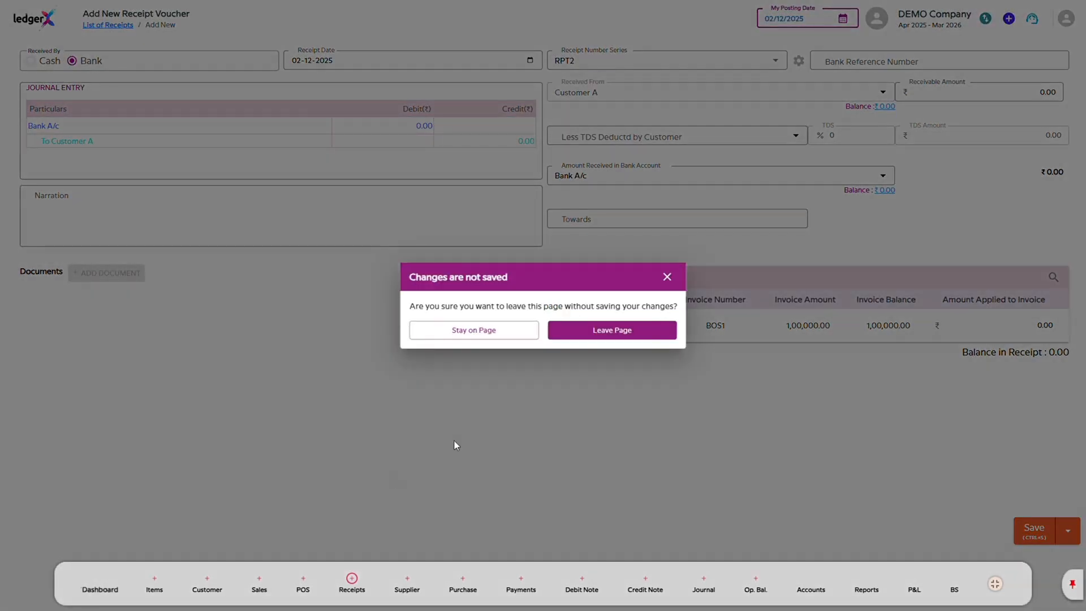
pyautogui.click(590, 334)
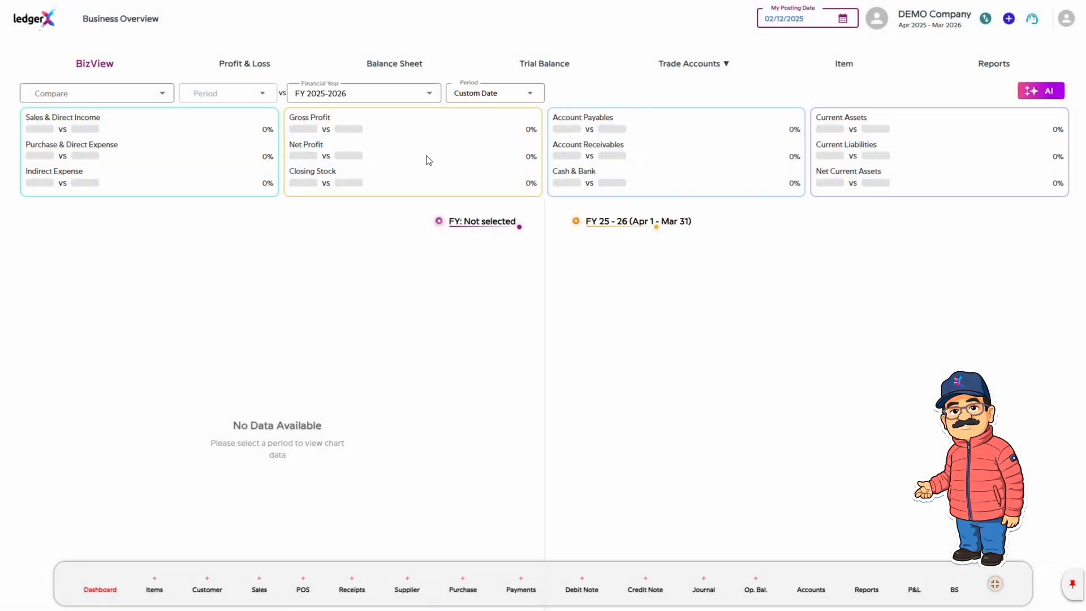
# Step: View the balance sheet, profit and loss, and trial balance reports from the business overview
pyautogui.click(378, 66)
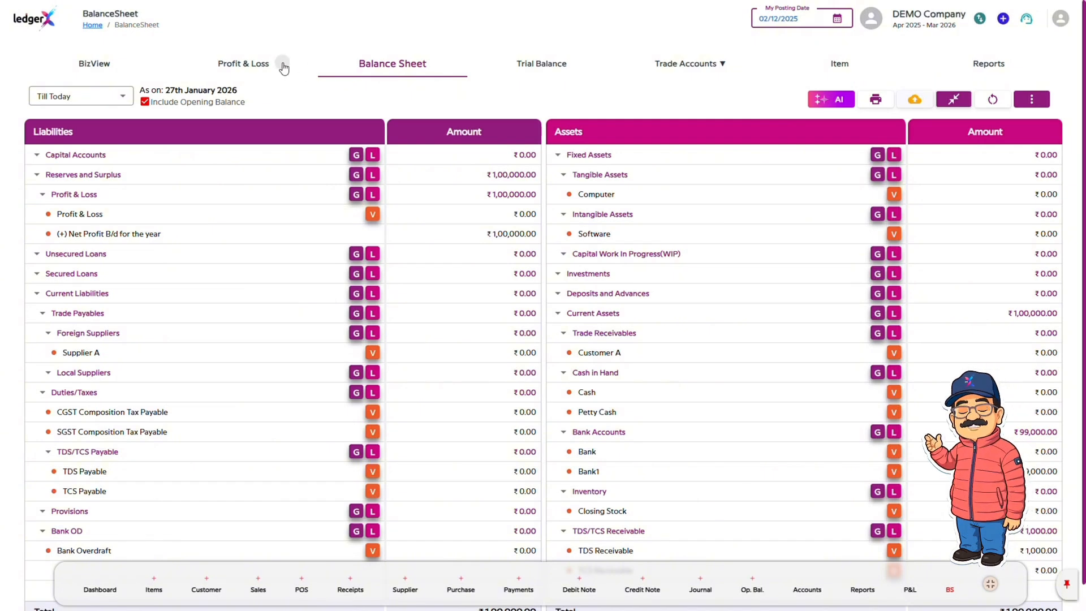
pyautogui.click(283, 65)
pyautogui.click(543, 65)
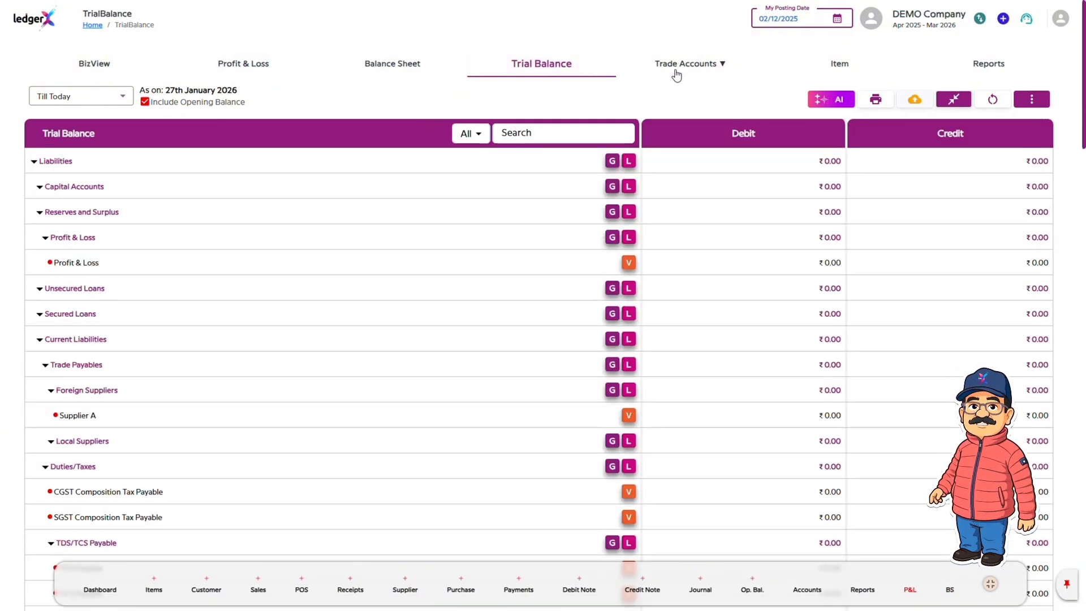
# Step: Open a new receipt form for Customer A from the trade receivables report, and close it without saving
pyautogui.click(691, 64)
pyautogui.click(695, 89)
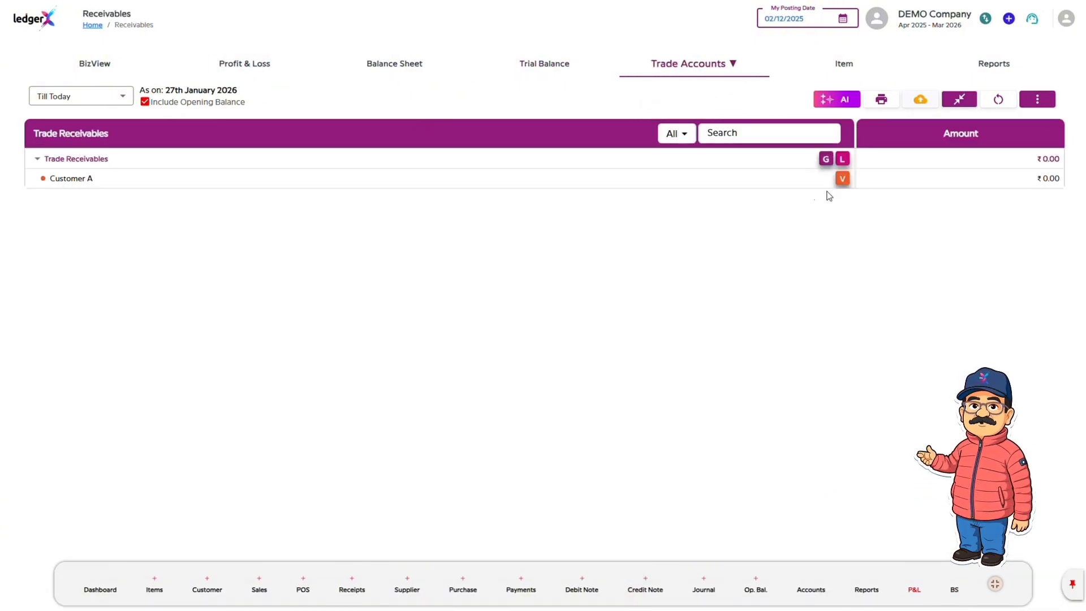
pyautogui.click(843, 180)
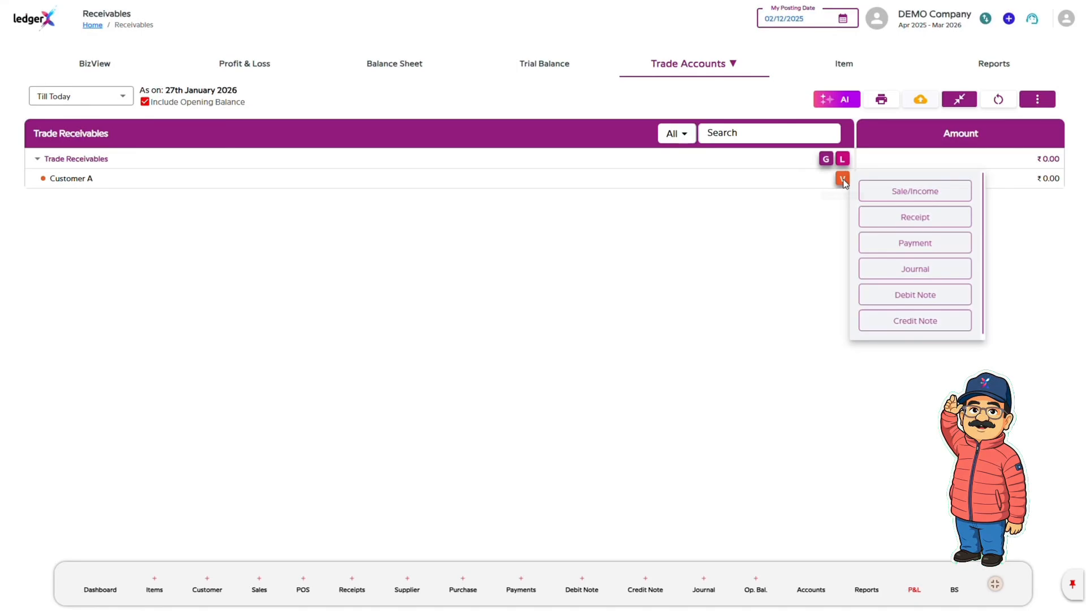
pyautogui.click(905, 216)
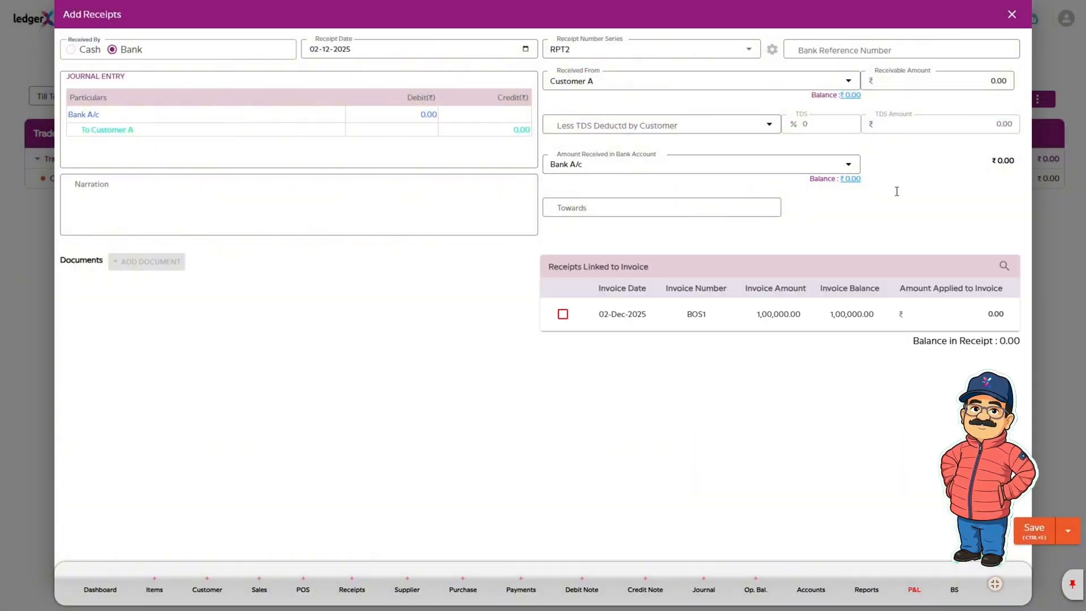
pyautogui.click(1011, 14)
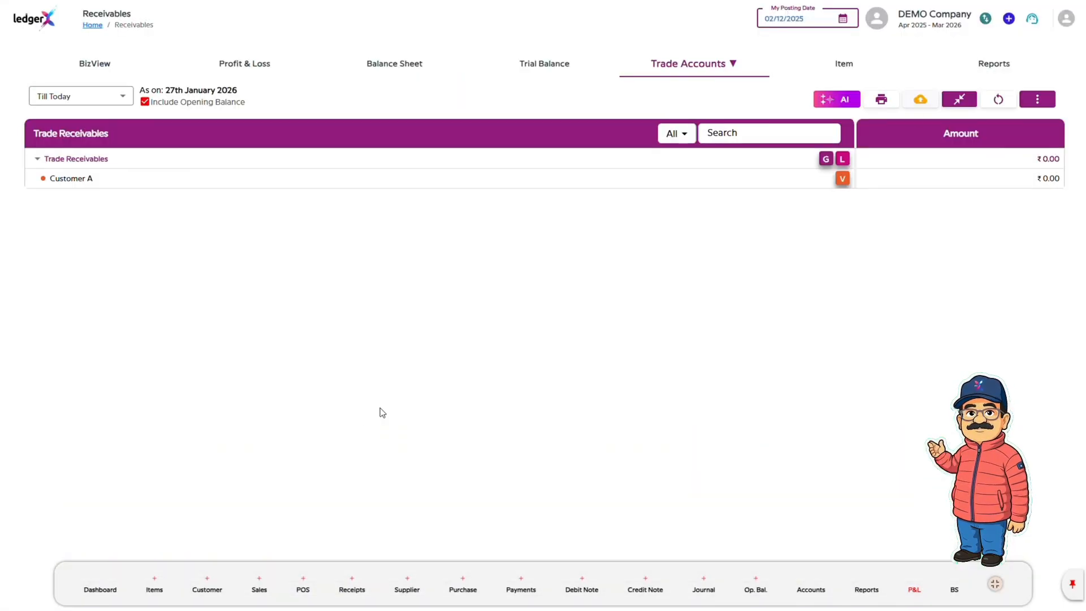
# Step: View Customer A's ledger through the balance due in the customer list, and return to the list of receipts
pyautogui.click(206, 594)
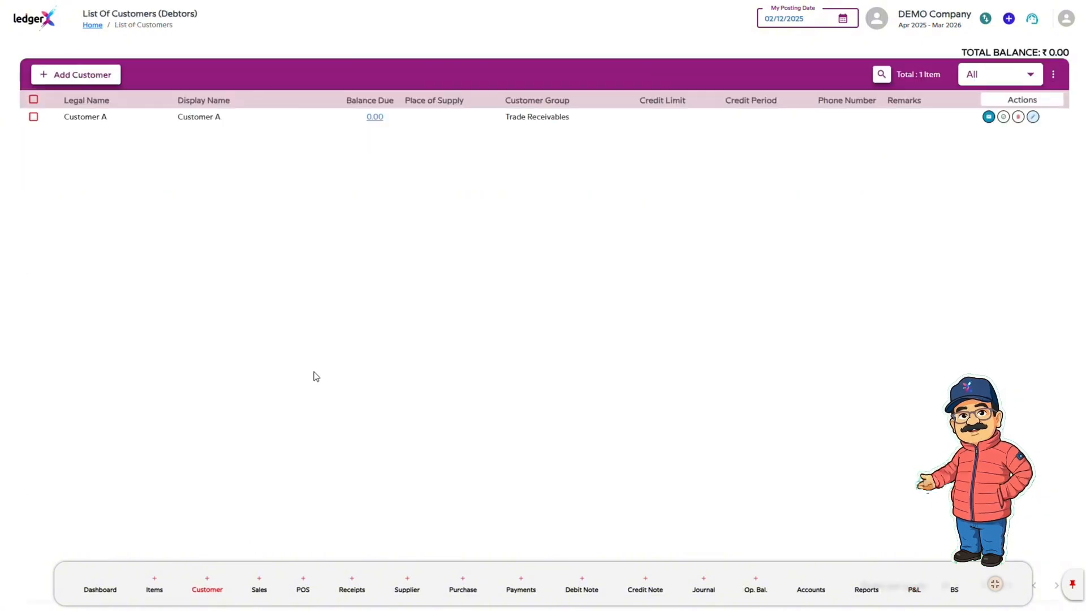
pyautogui.click(375, 117)
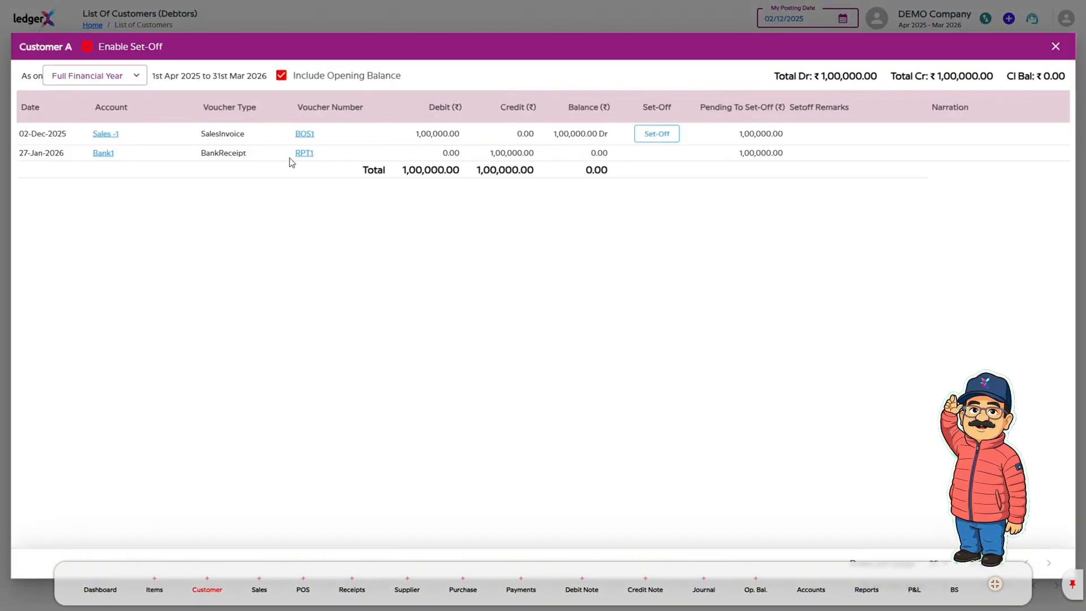
pyautogui.click(1056, 47)
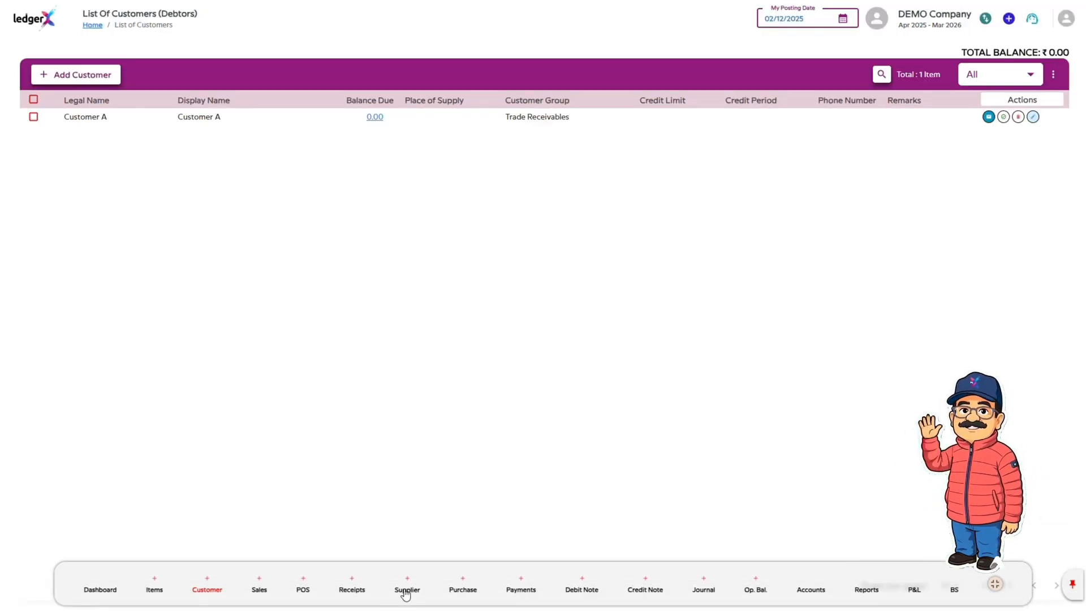
pyautogui.click(351, 590)
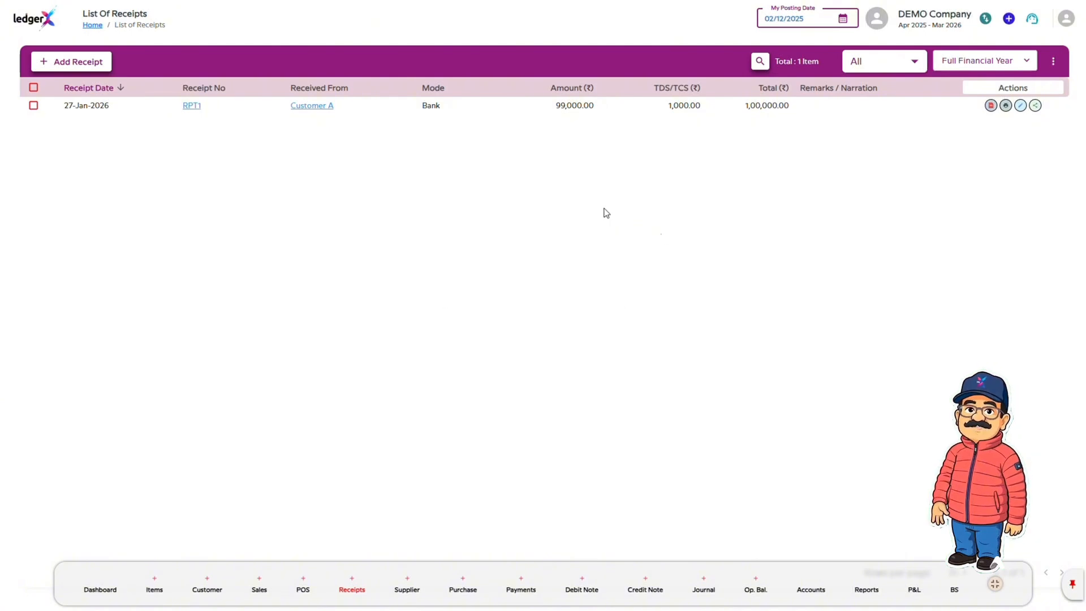